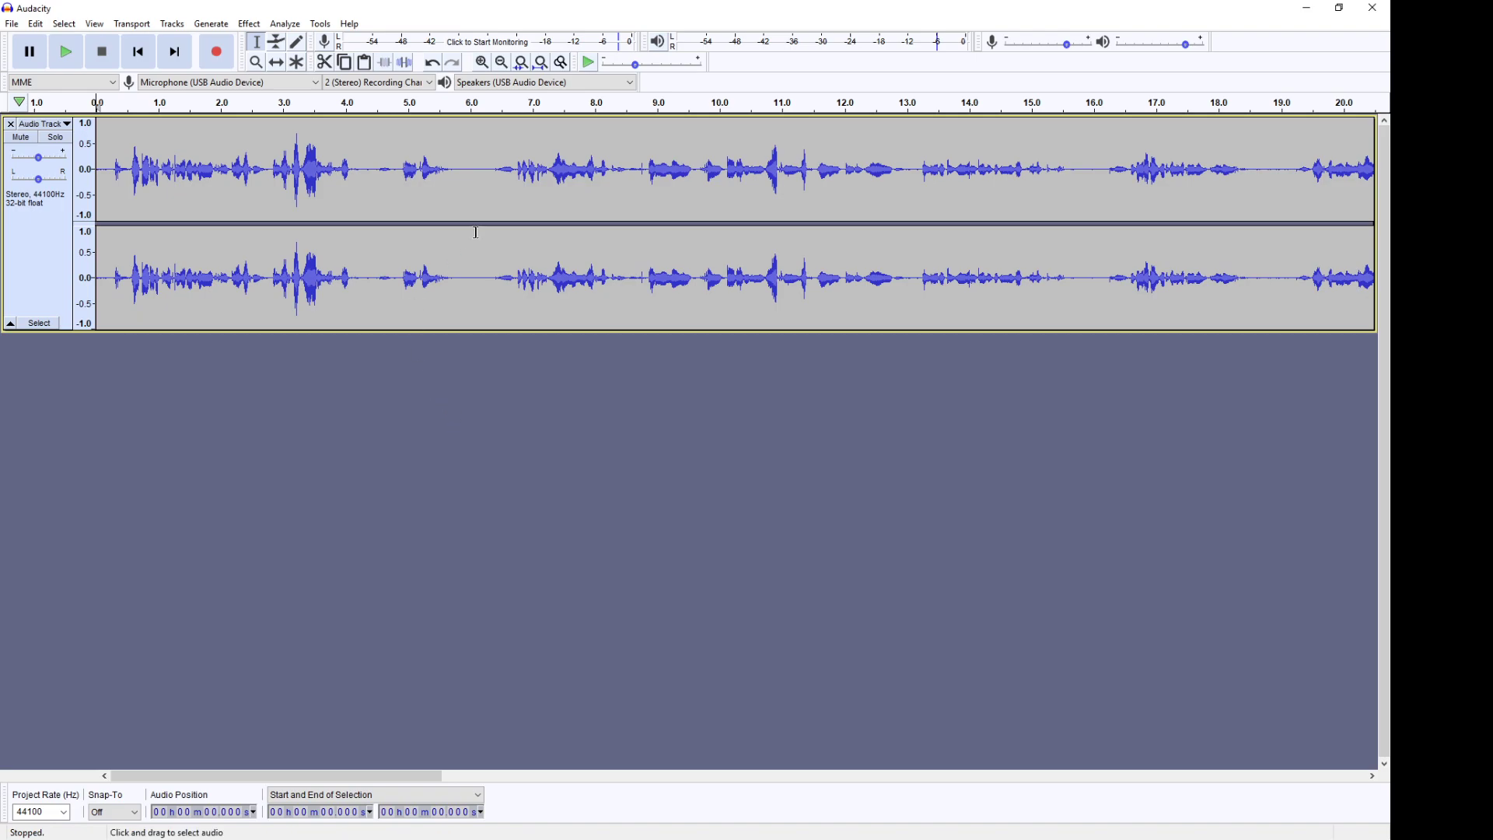
# Step: Place the cursor at about 8 seconds in the track, then return it to the start of the track
pyautogui.moveTo(890, 163); pyautogui.dragTo(478, 163)
pyautogui.click(598, 160)
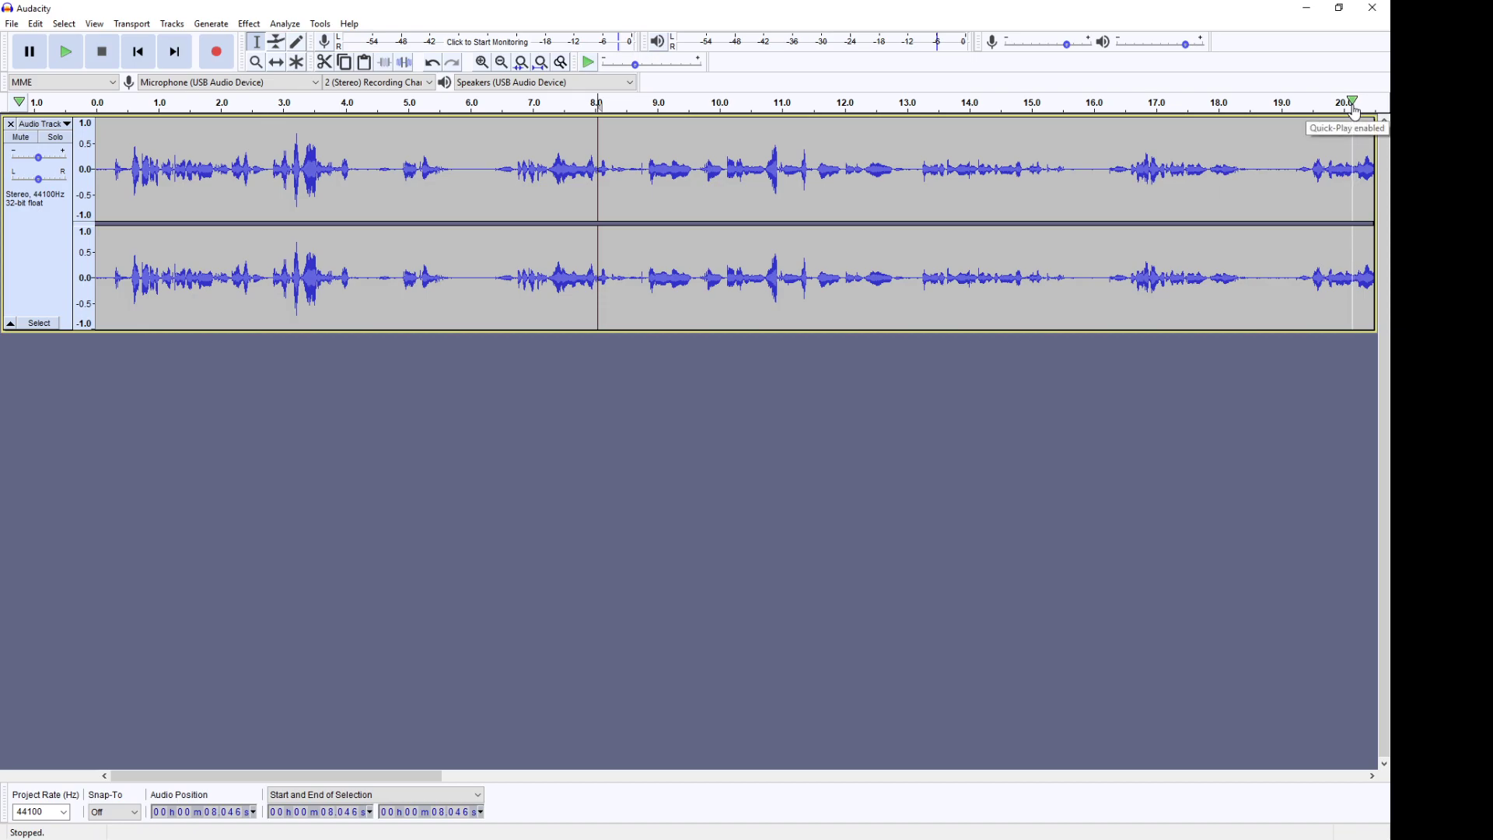
pyautogui.click(138, 52)
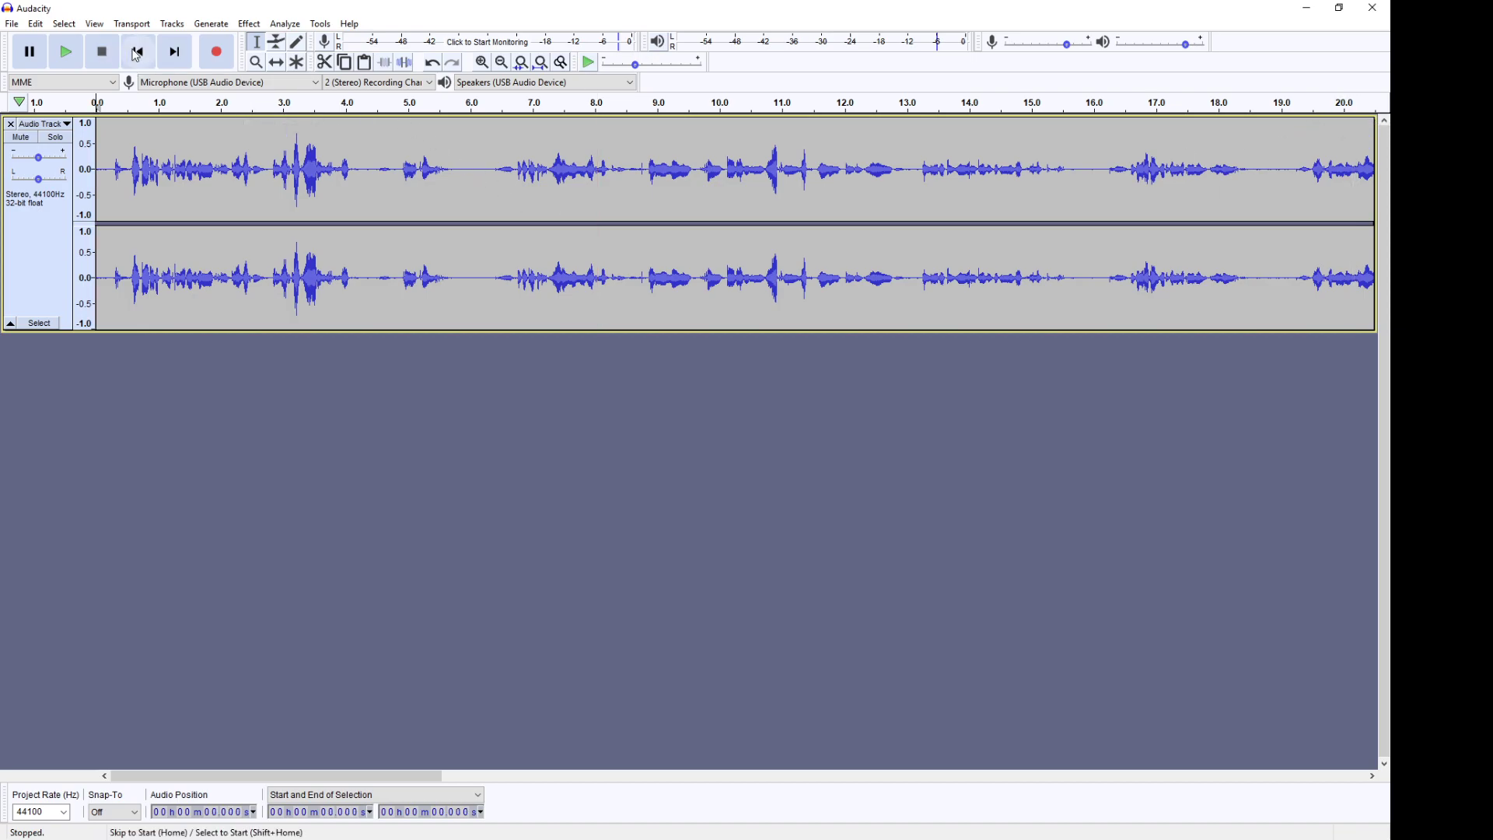
# Step: Play the audio from the start of the track and stop playback
pyautogui.click(68, 53)
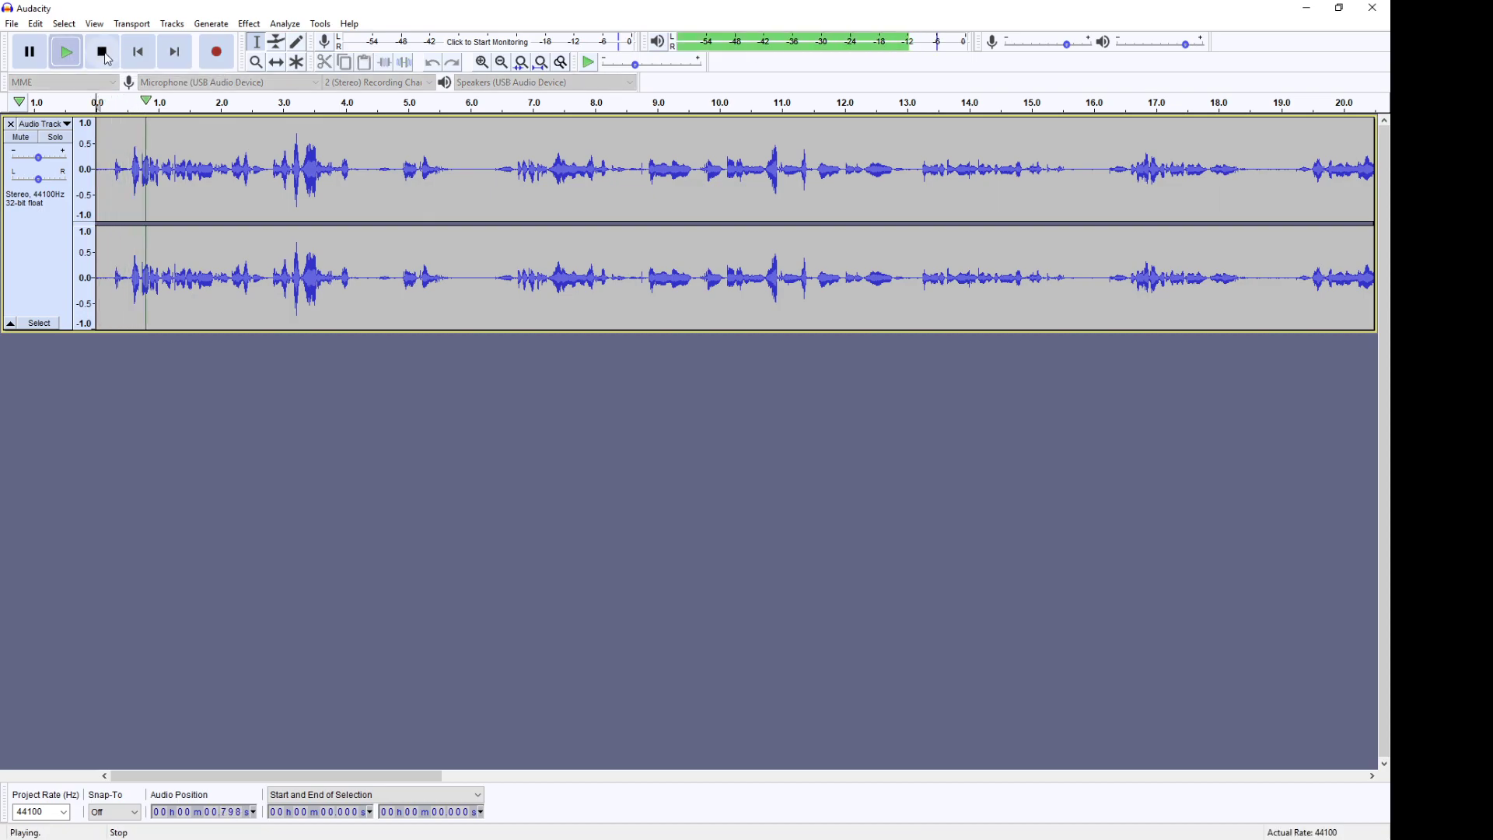
pyautogui.click(108, 59)
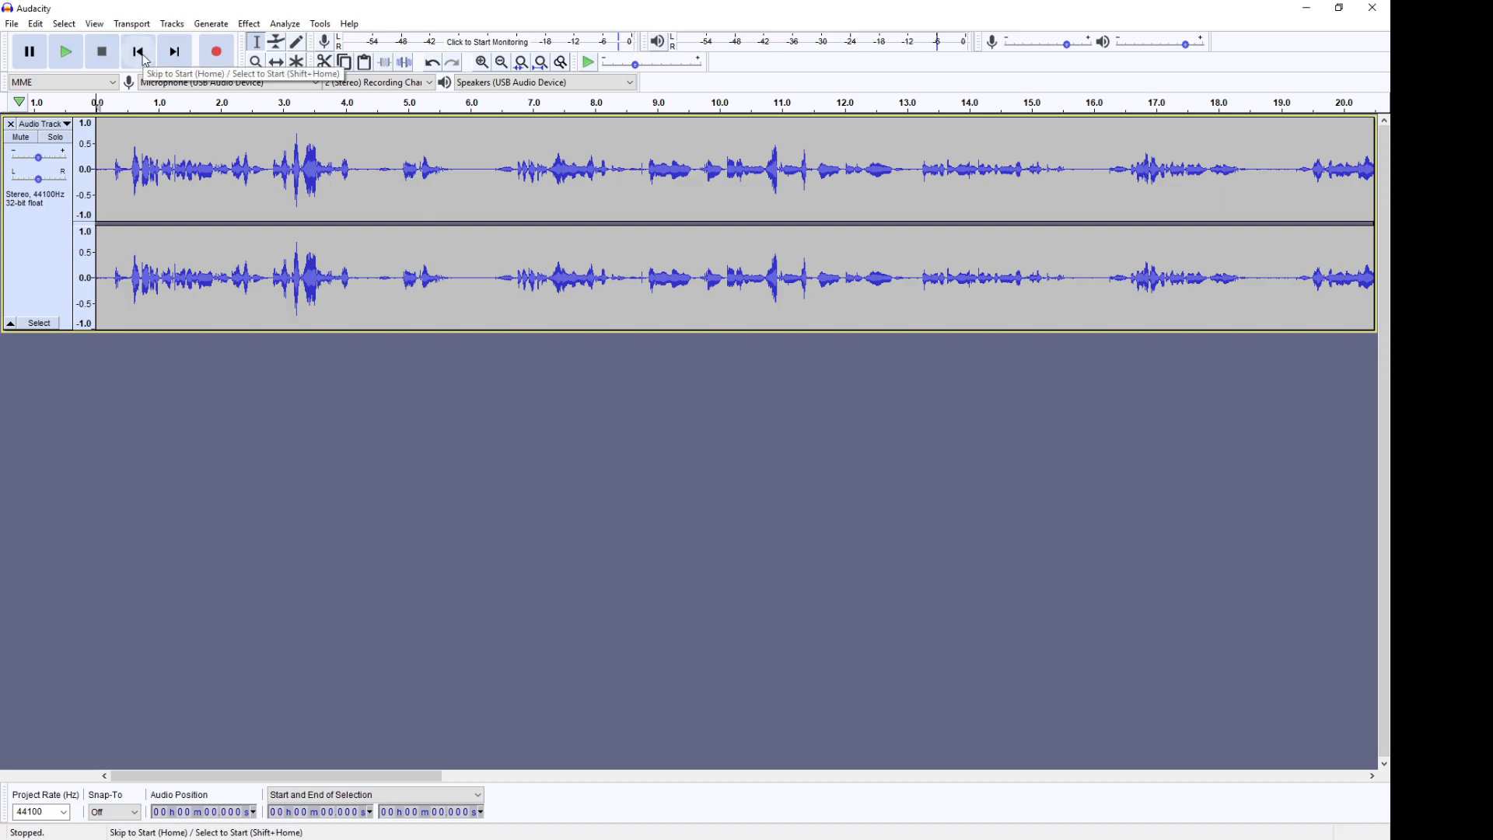
# Step: Skip to the end of the track and then back to its start
pyautogui.click(178, 52)
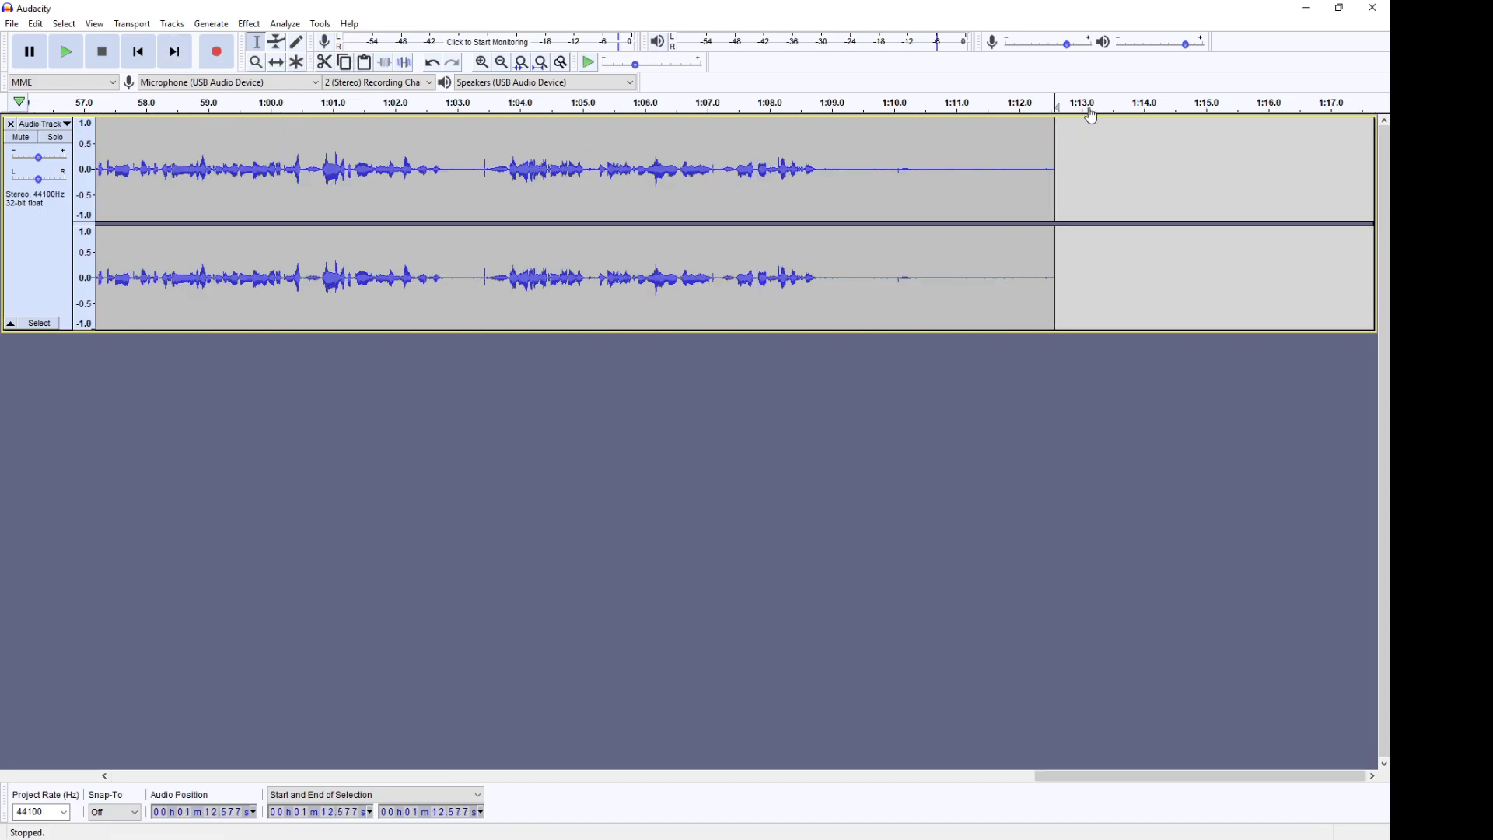
pyautogui.click(139, 52)
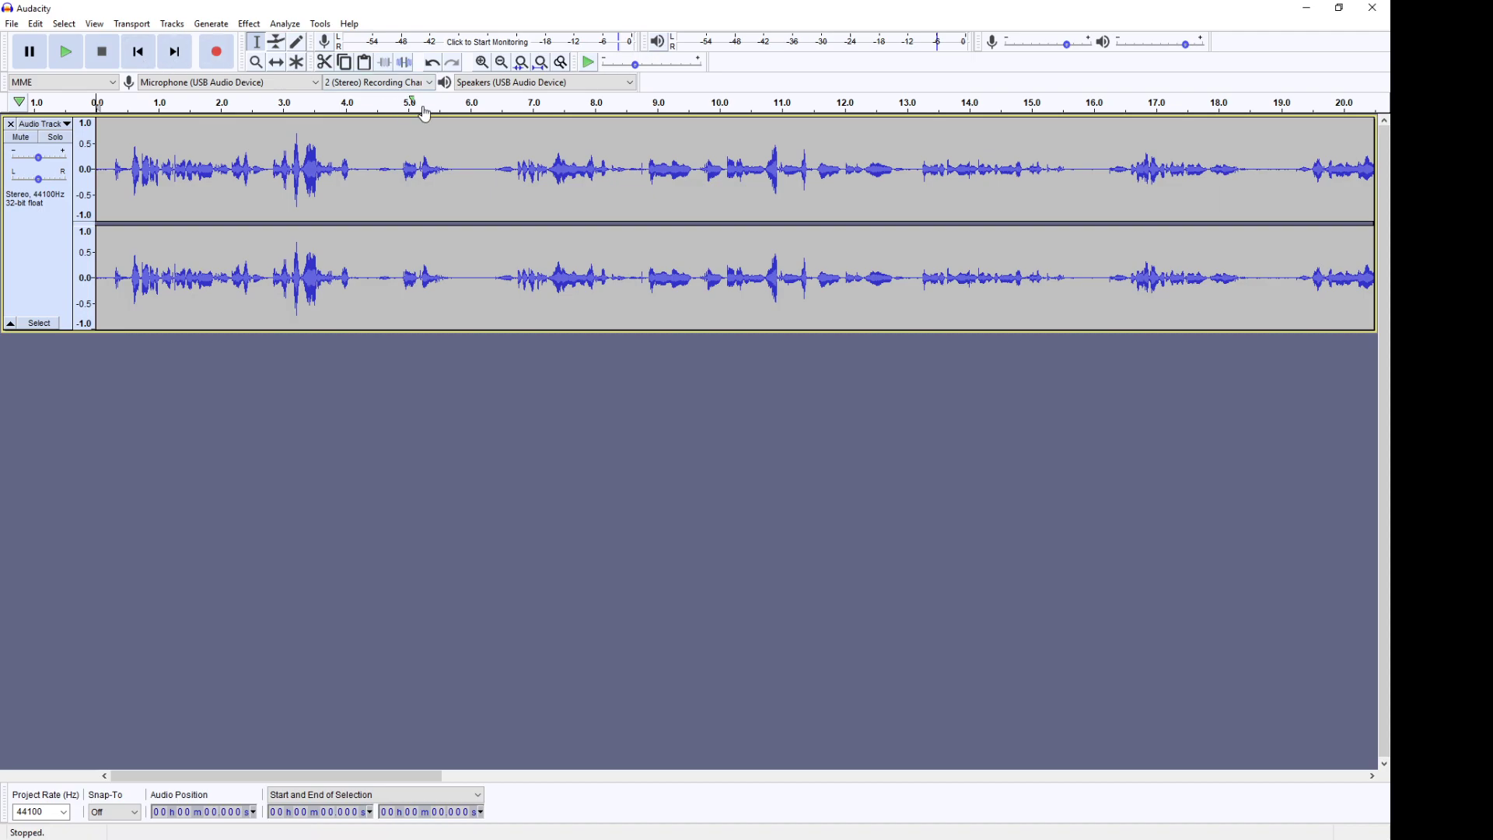
# Step: Place the cursor at about 6 seconds, play the audio from there and stop playback
pyautogui.click(471, 125)
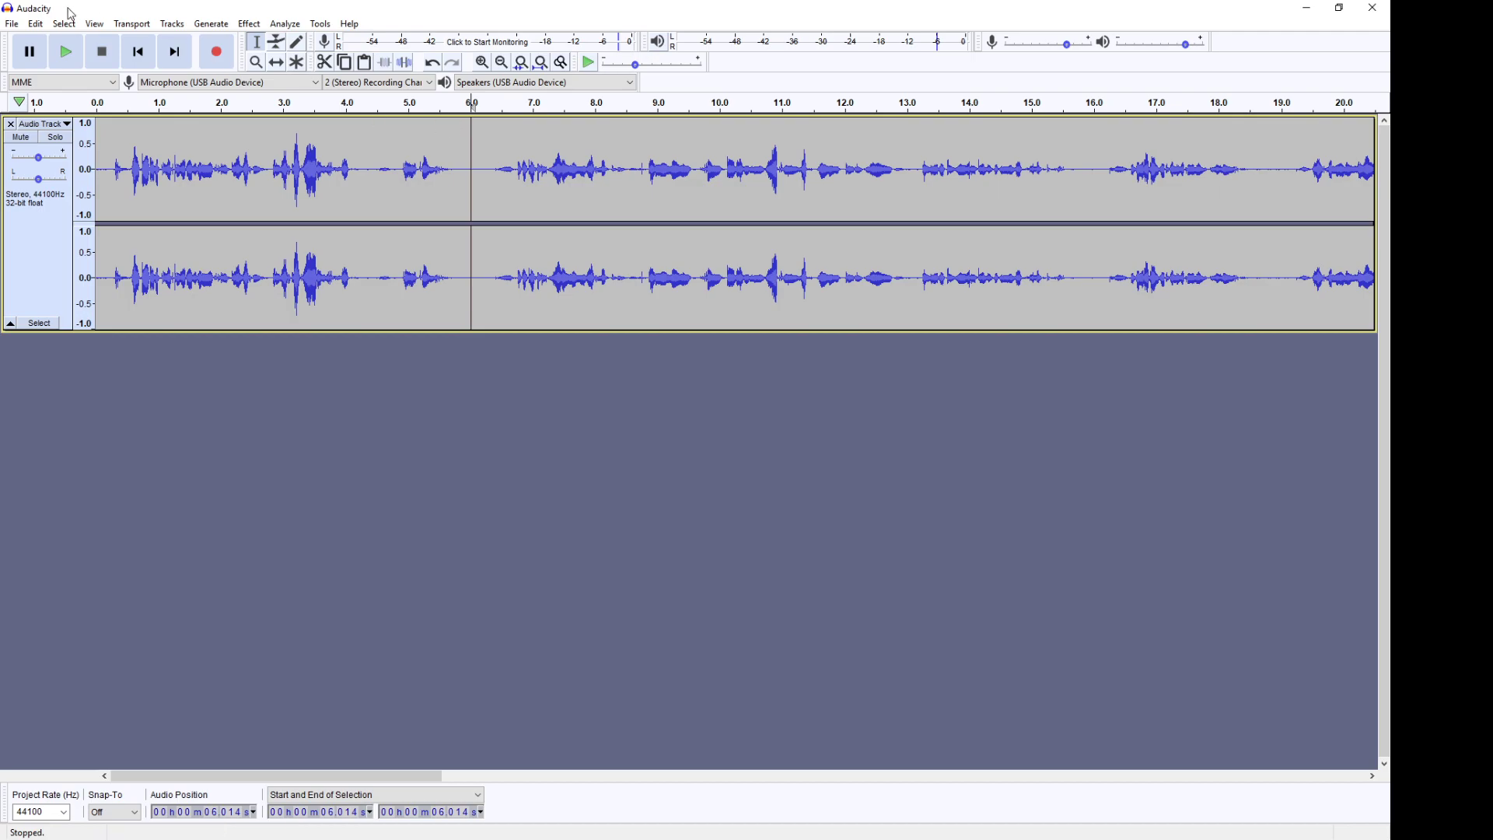
pyautogui.click(66, 51)
pyautogui.click(114, 54)
# Step: Zoom in one step on the waveform around the cursor using the Zoom In command
pyautogui.click(106, 29)
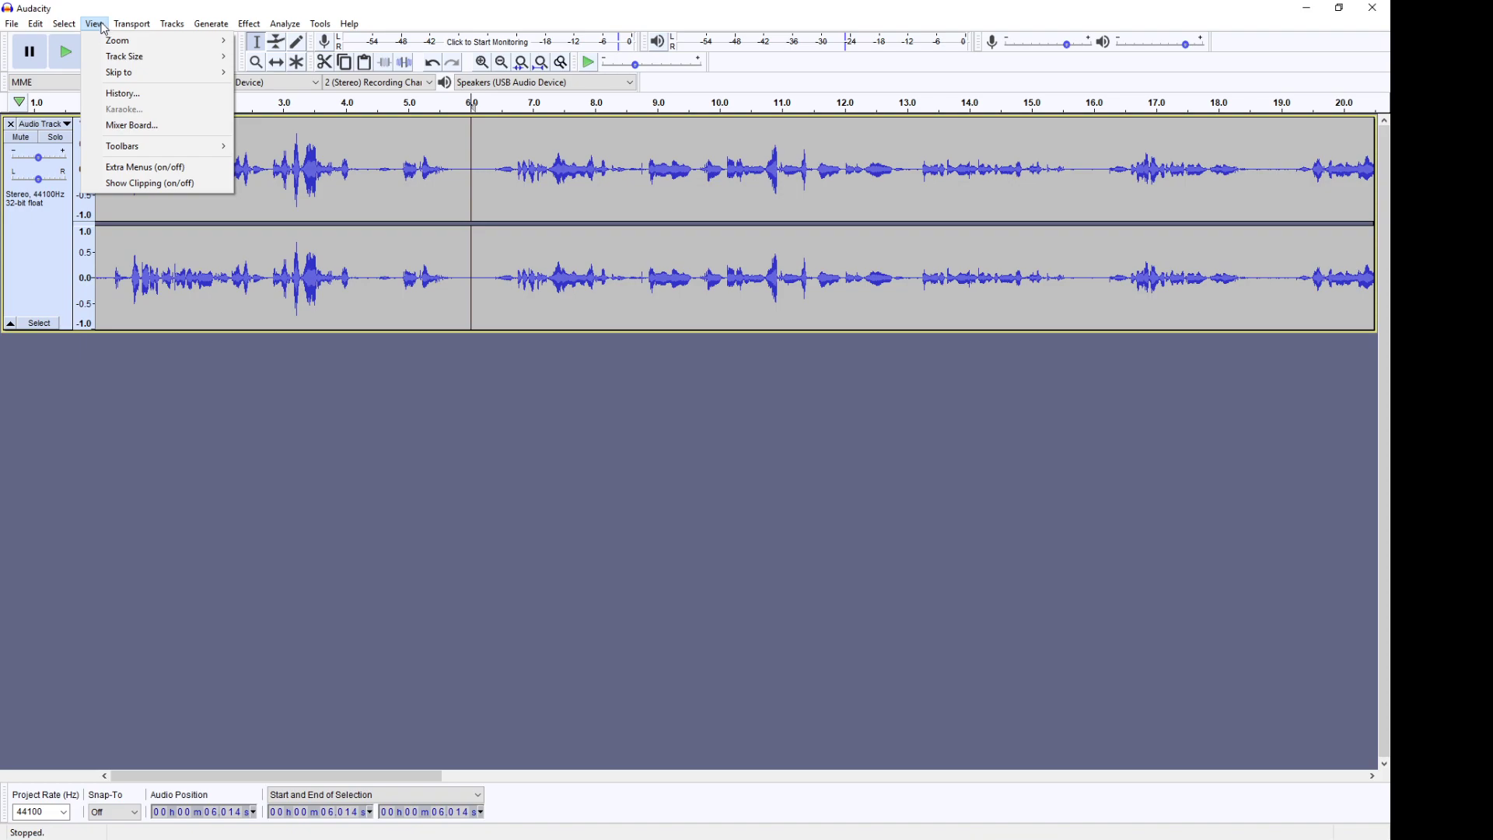
pyautogui.moveTo(108, 40)
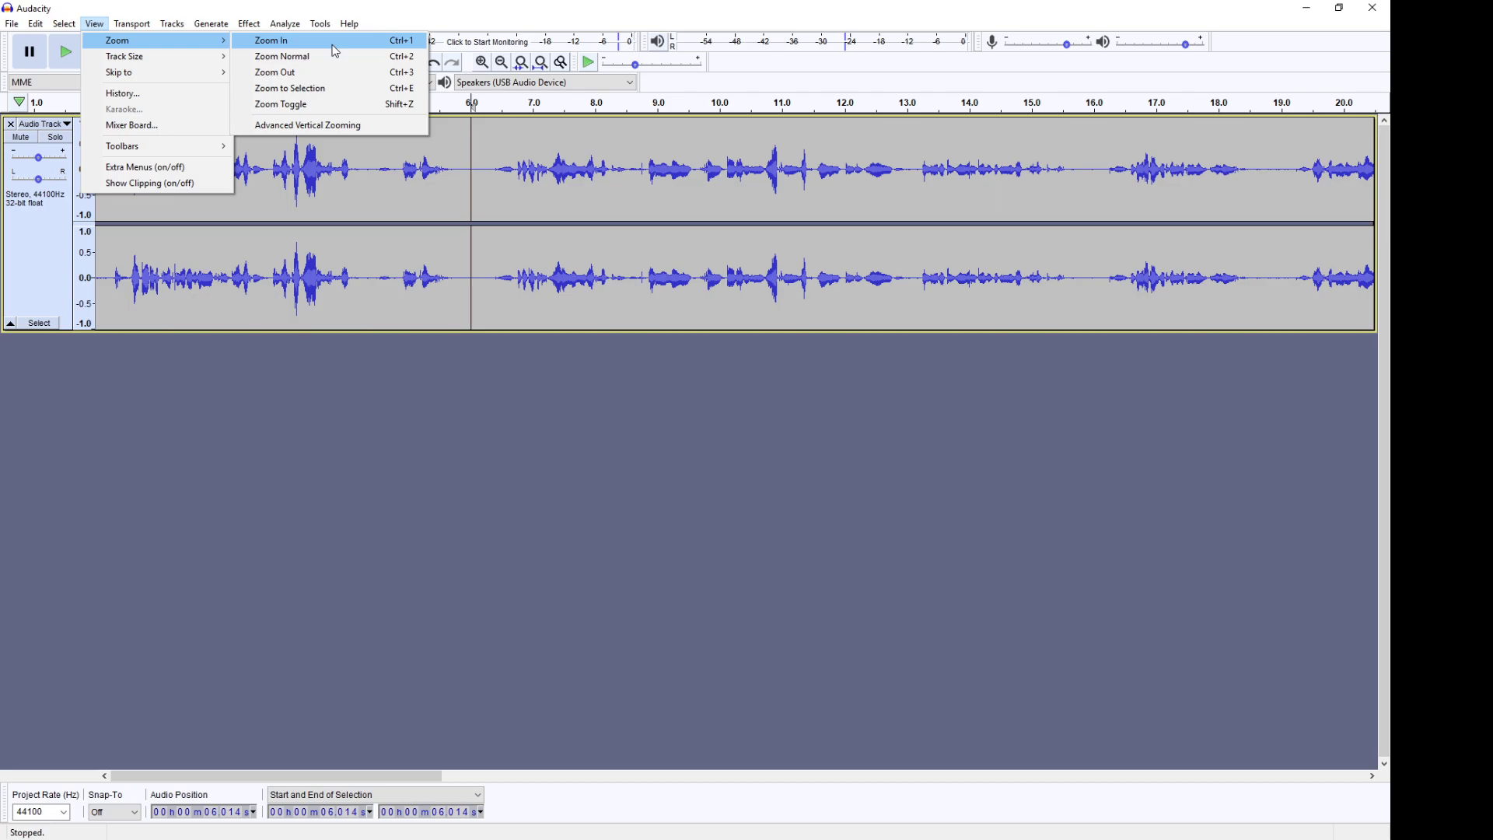
pyautogui.click(335, 51)
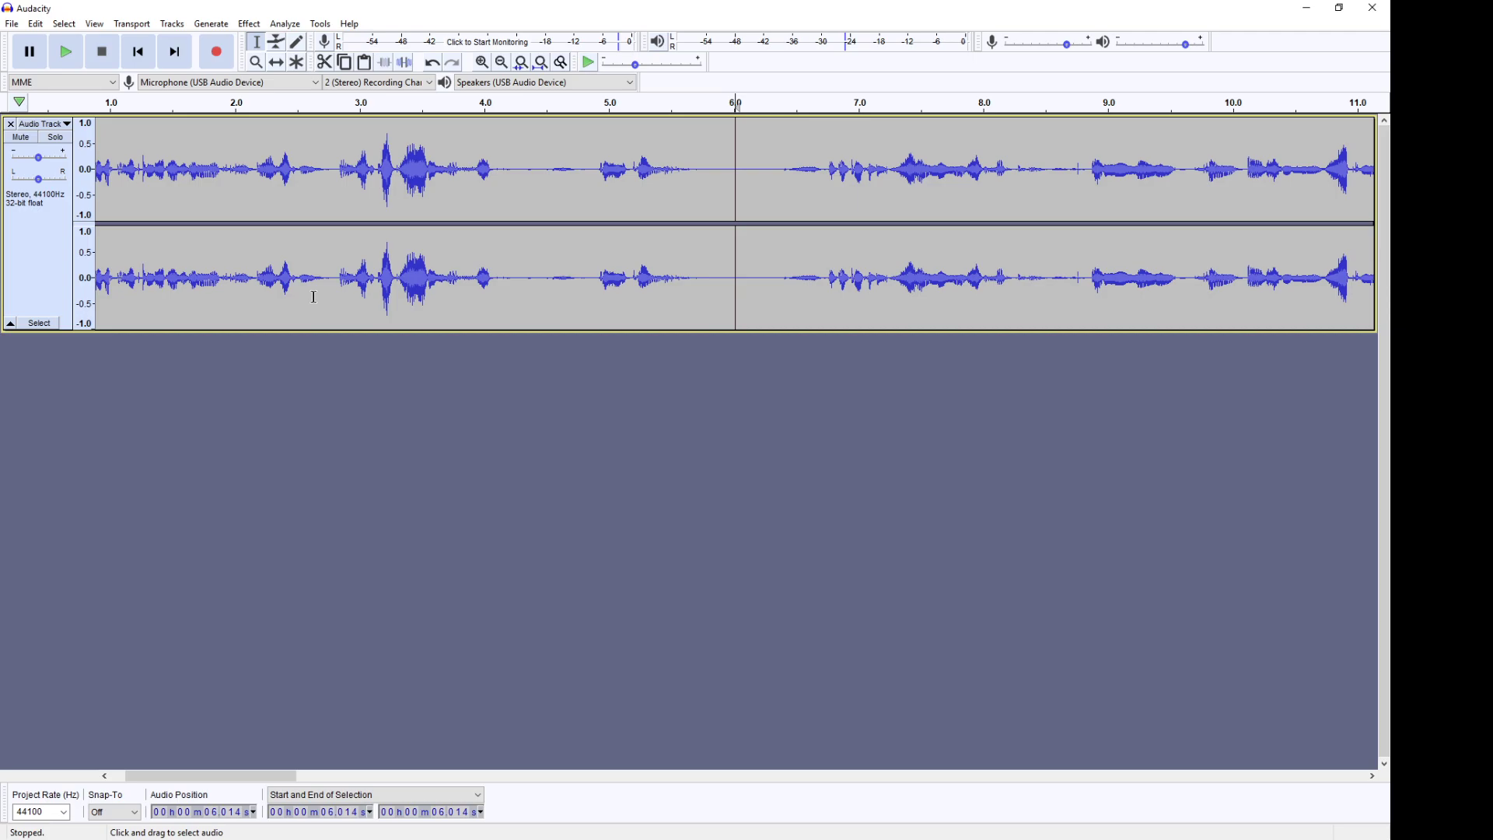
# Step: Zoom in repeatedly around the cursor down to individual sample level
pyautogui.hotkey('ctrl', '1')
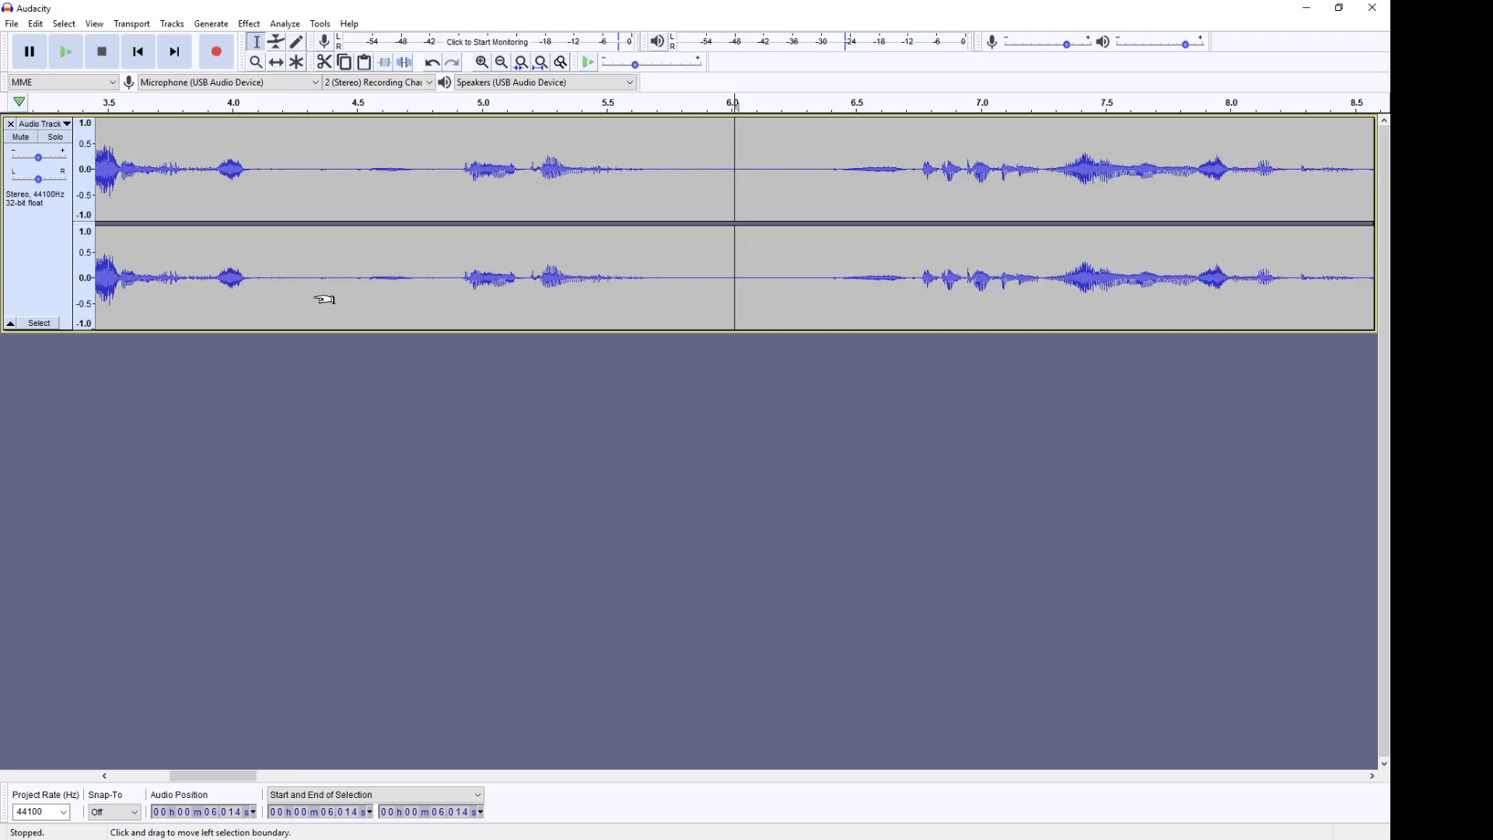
pyautogui.hotkey('ctrl', '1')
pyautogui.hotkey('ctrl', '1')
pyautogui.hotkey('ctrl', '1')
pyautogui.hotkey('ctrl', '1')
pyautogui.hotkey('ctrl', '1')
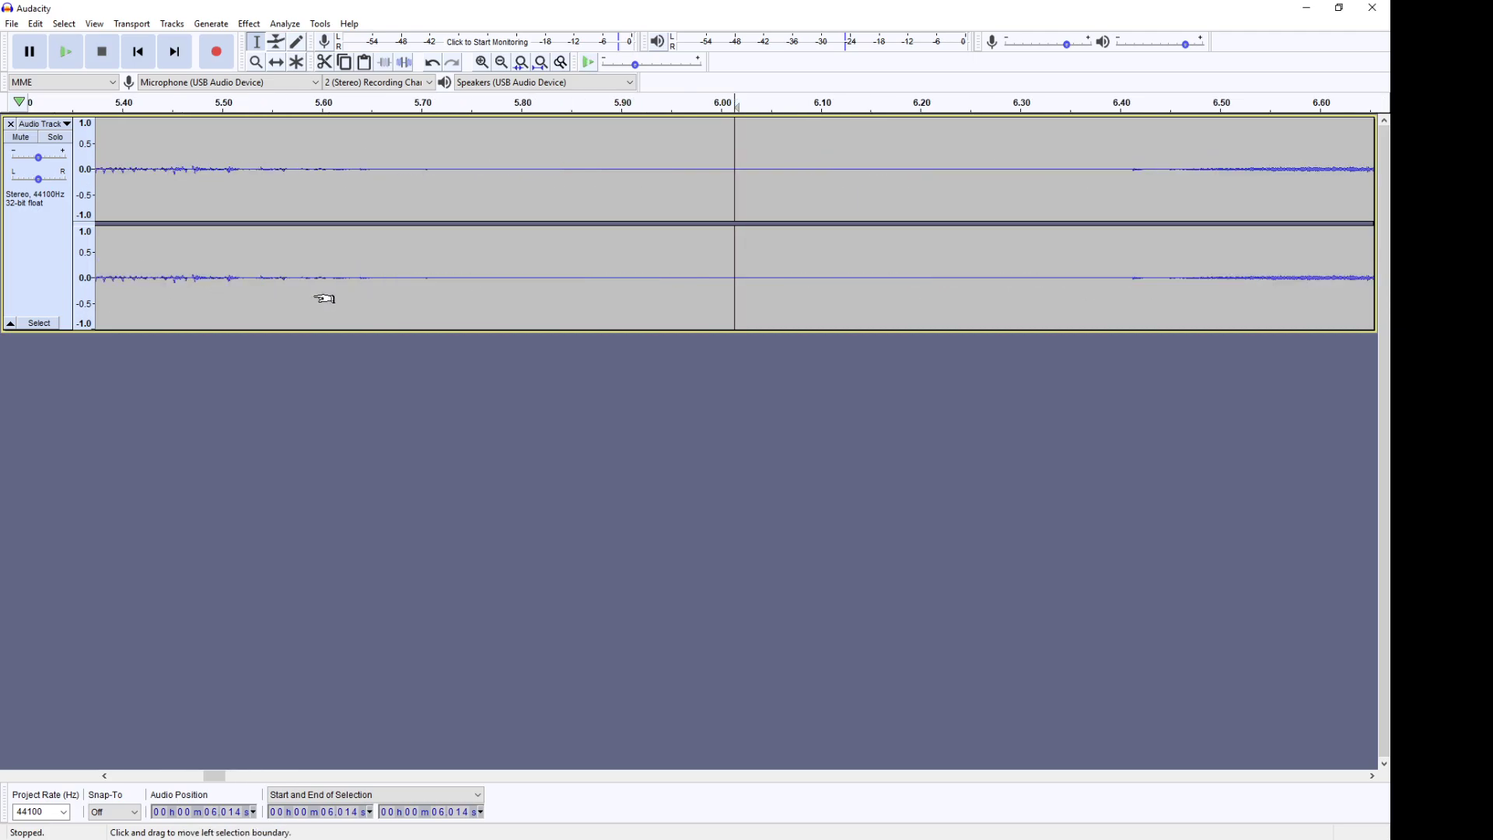
pyautogui.hotkey('ctrl', '1')
pyautogui.hotkey('ctrl', '1')
pyautogui.hotkey('ctrl', '1')
pyautogui.hotkey('ctrl', '1')
pyautogui.hotkey('ctrl', '1')
pyautogui.hotkey('ctrl', '1')
pyautogui.hotkey('ctrl', '1')
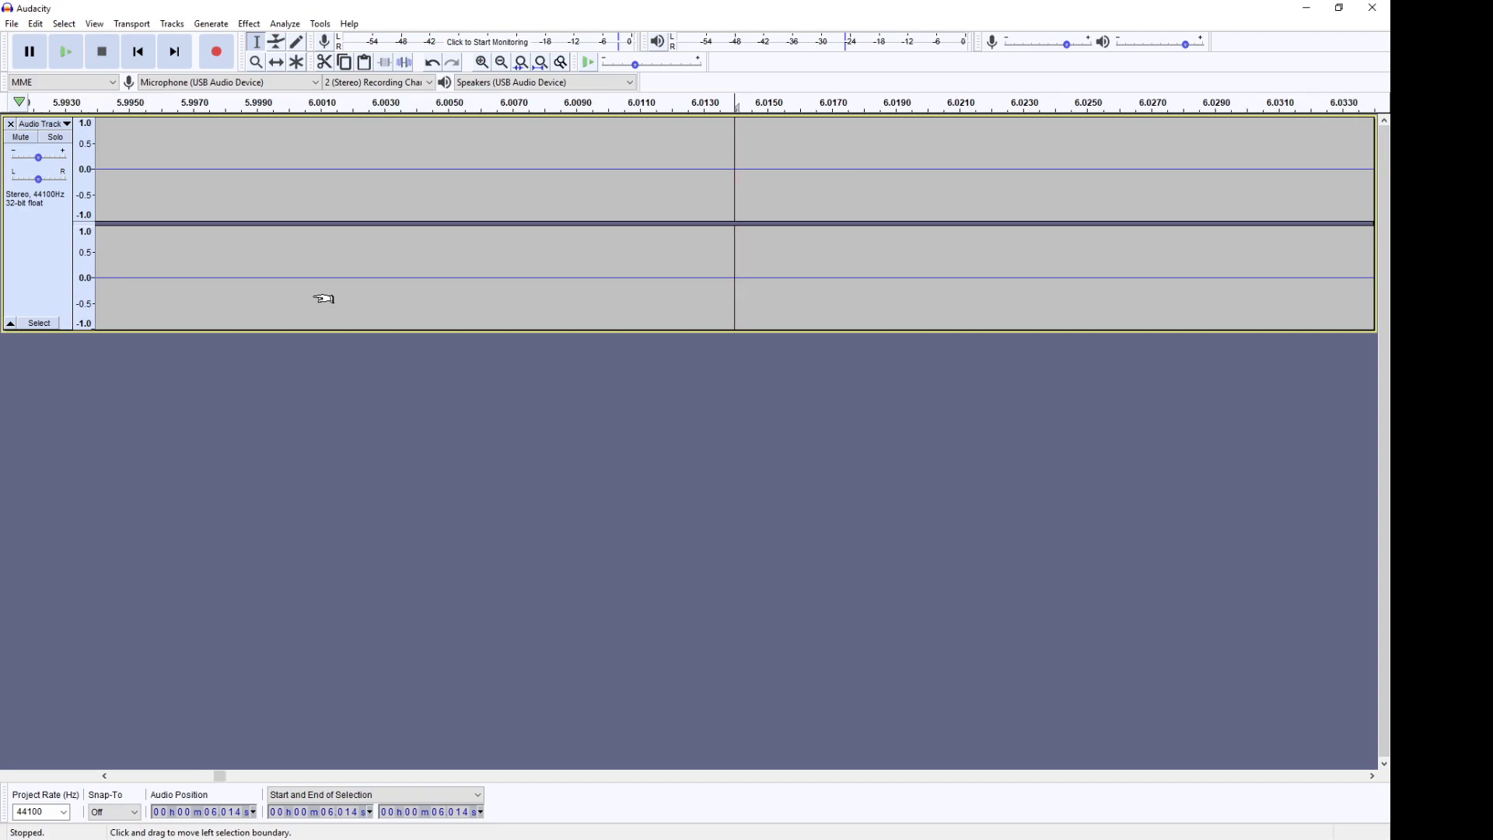
pyautogui.hotkey('ctrl', '1')
pyautogui.hotkey('ctrl', '1')
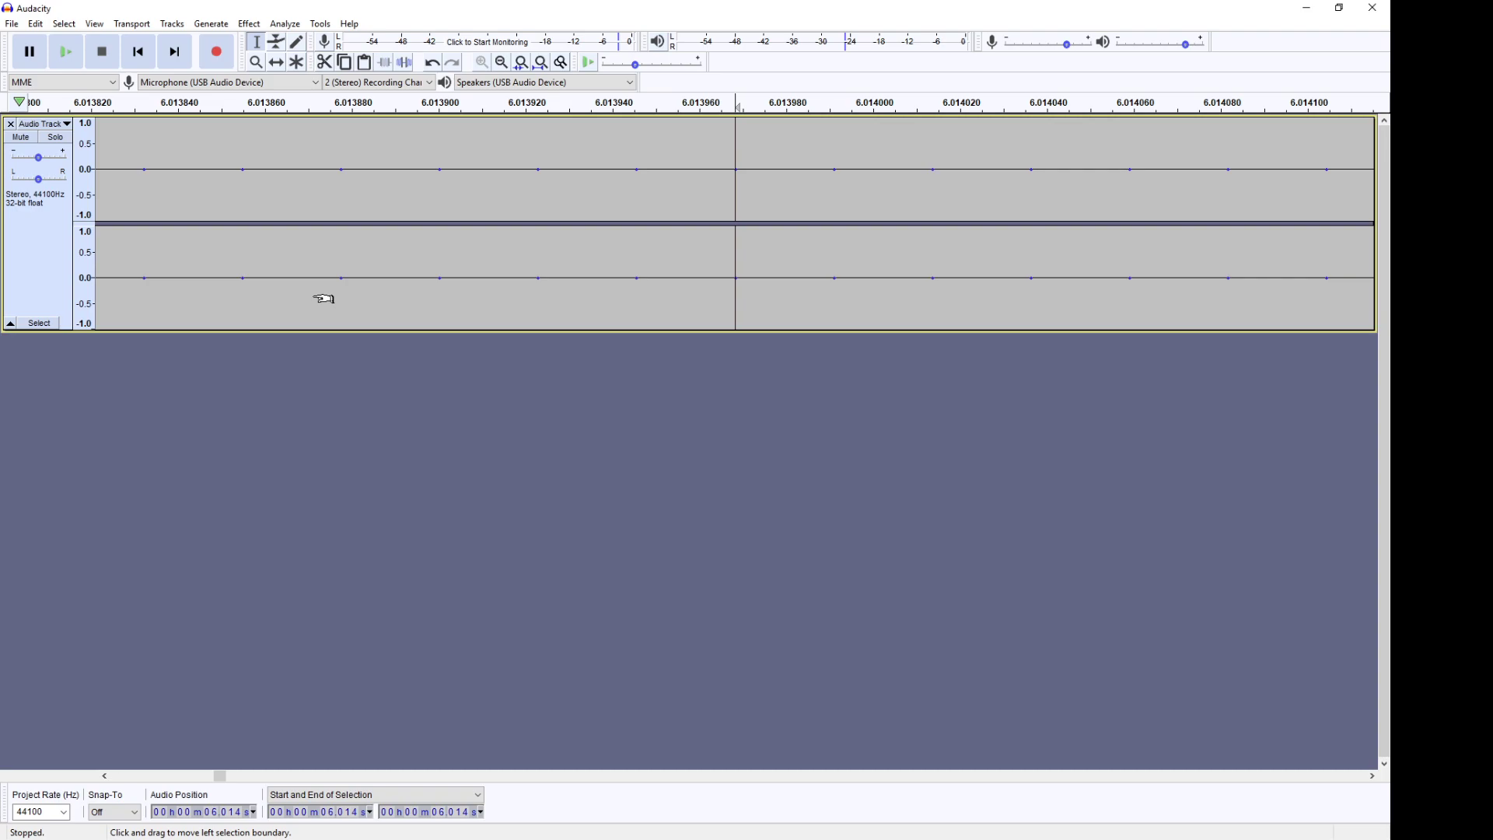
# Step: Zoom out three steps, then restore the normal zoom level
pyautogui.hotkey('ctrl', '3')
pyautogui.hotkey('ctrl', '3')
pyautogui.hotkey('ctrl', '3')
pyautogui.hotkey('ctrl', '3')
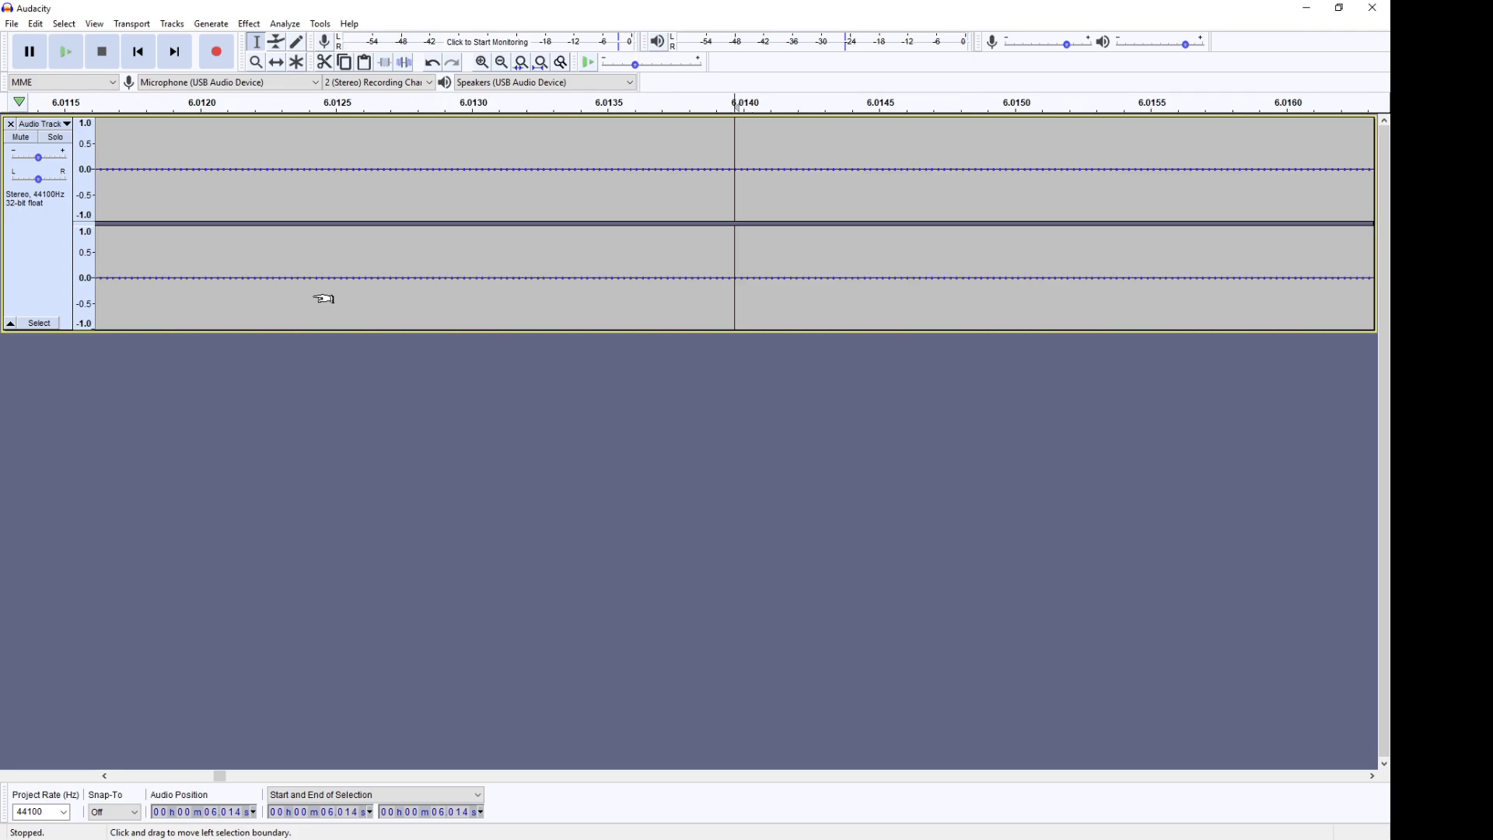
pyautogui.hotkey('ctrl', '2')
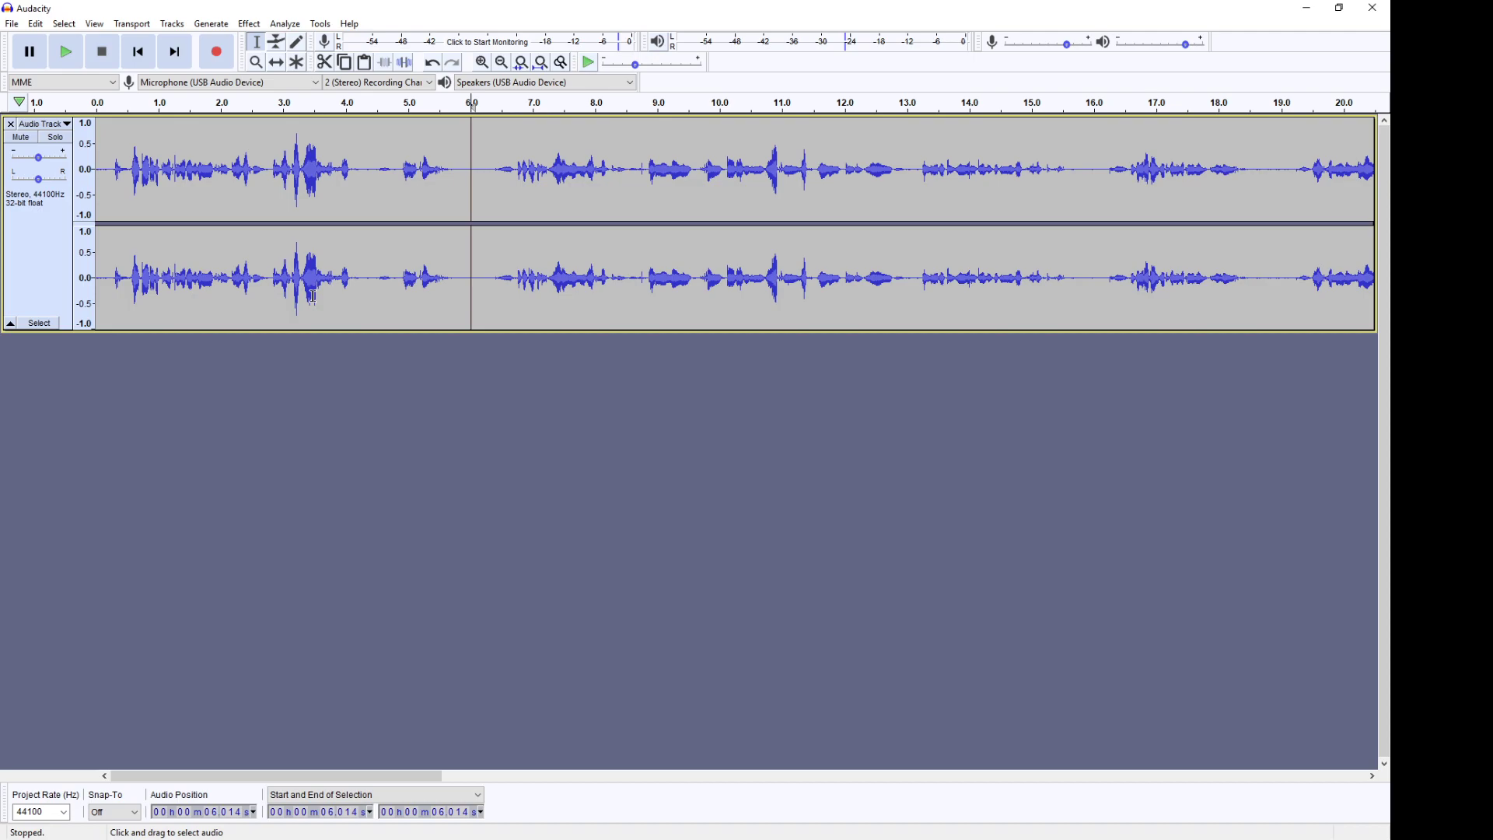
# Step: Zoom out to see the whole track, then zoom back in two steps
pyautogui.hotkey('ctrl', '3')
pyautogui.hotkey('ctrl', '3')
pyautogui.hotkey('ctrl', '3')
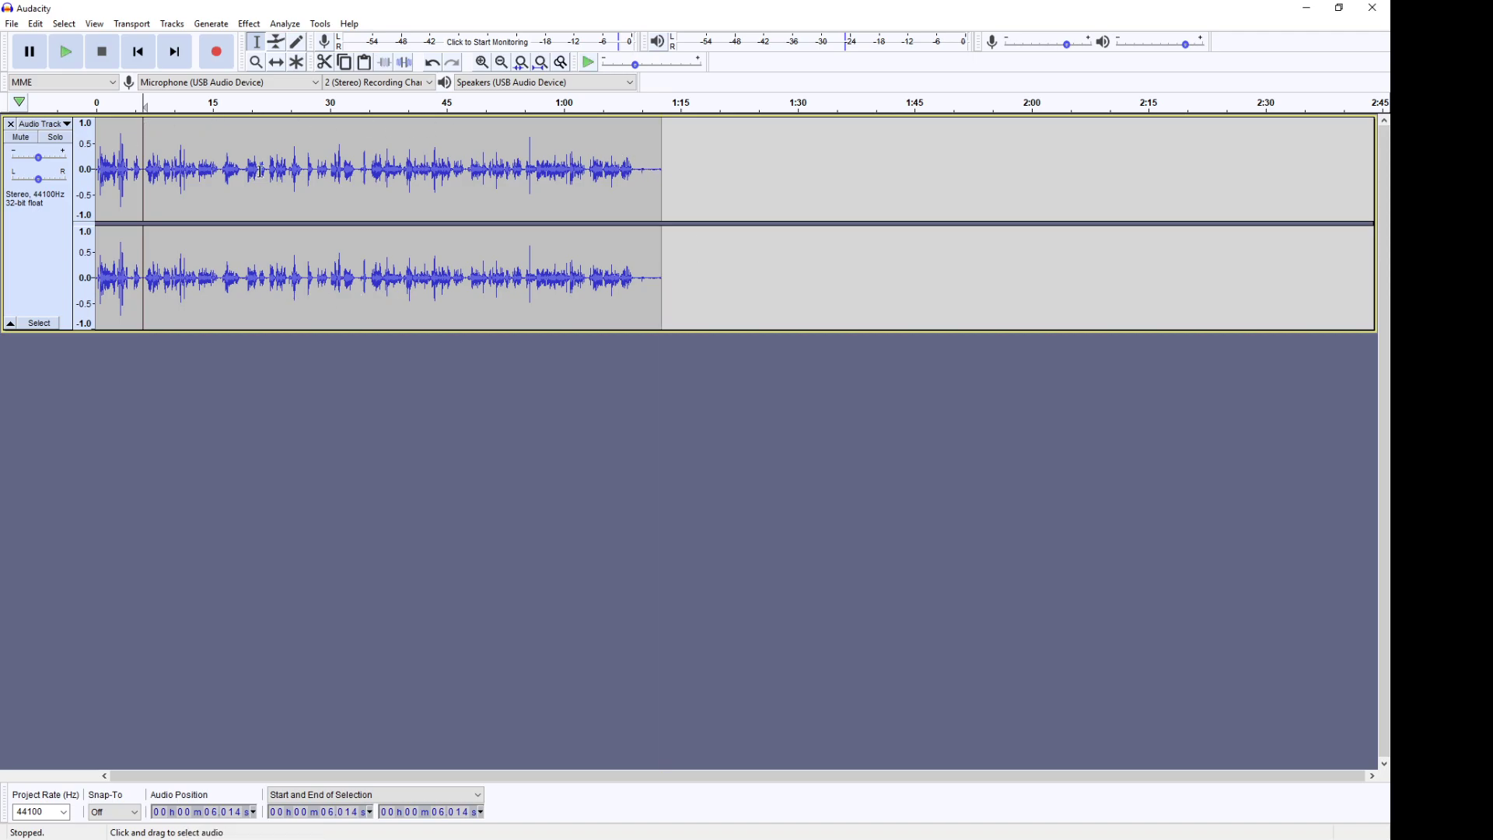
pyautogui.hotkey('ctrl', '1')
pyautogui.hotkey('ctrl', '1')
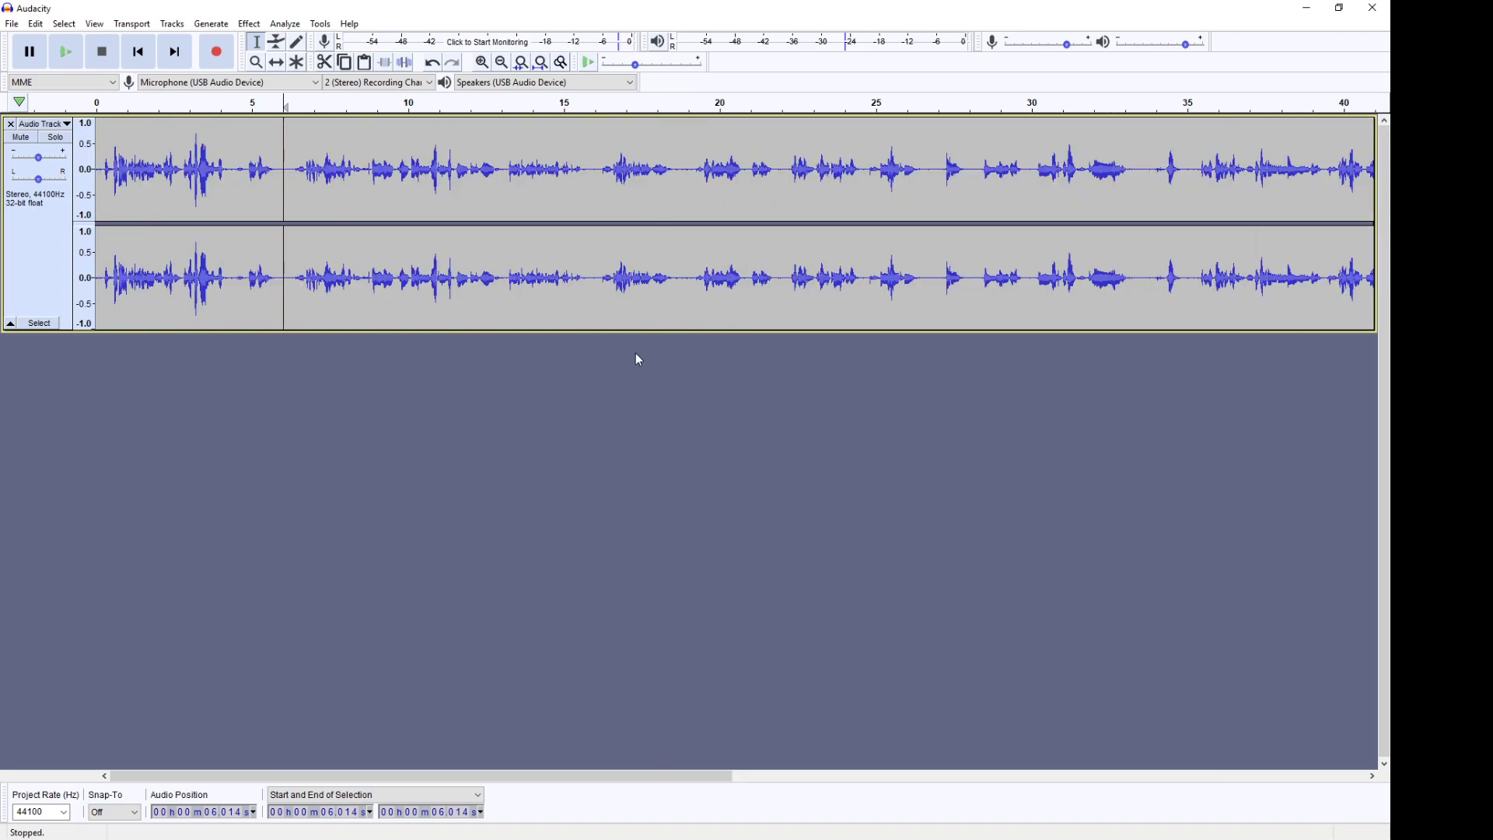
# Step: Select the audio from about 33.8 to 35.2 seconds in the track
pyautogui.moveTo(513, 776); pyautogui.dragTo(763, 707)
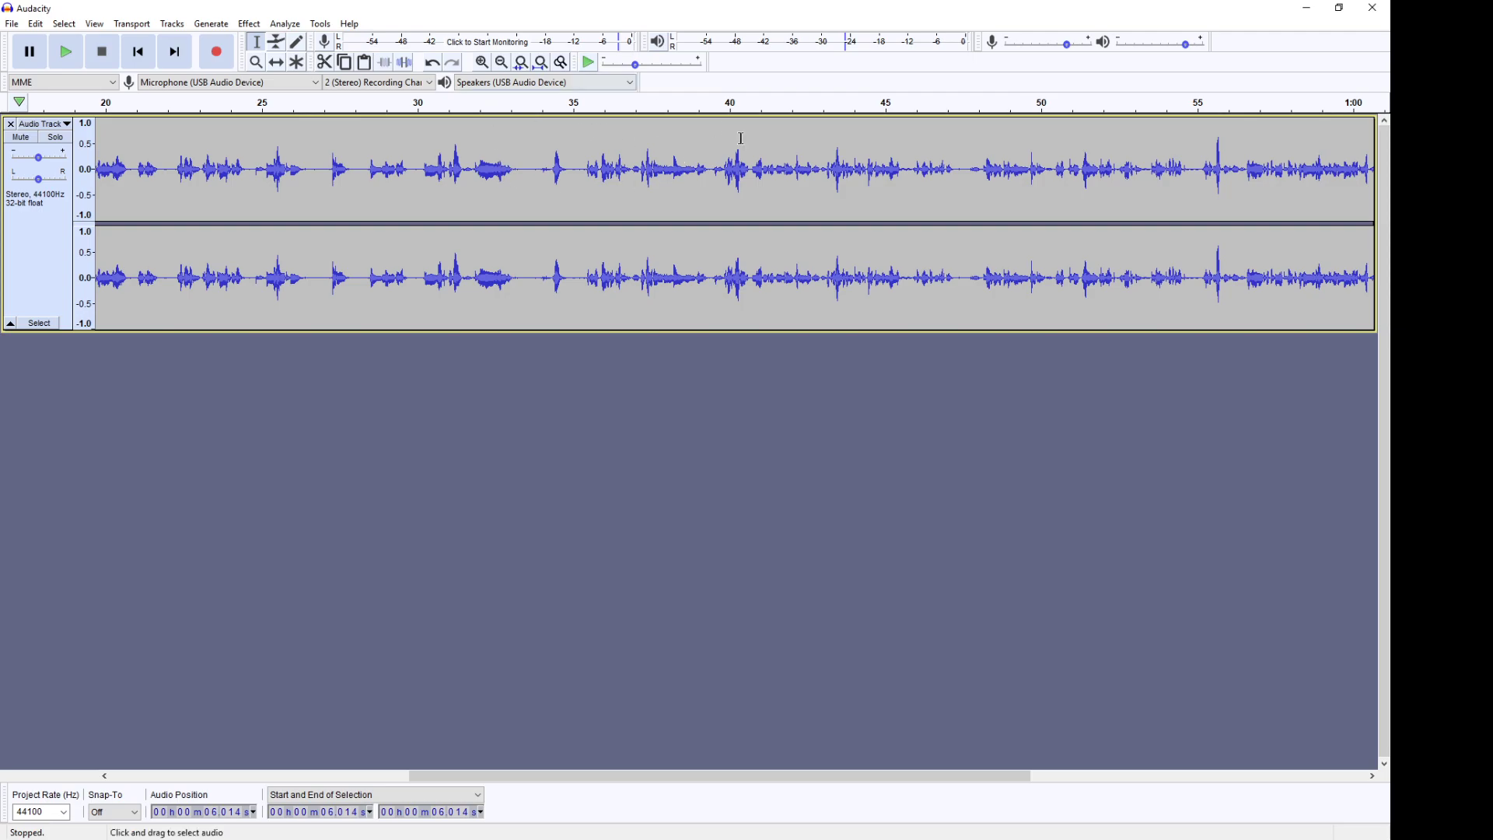
pyautogui.moveTo(531, 156)
pyautogui.mouseDown()
pyautogui.moveTo(597, 147)
pyautogui.moveTo(536, 151)
pyautogui.mouseUp()
pyautogui.click(507, 152)
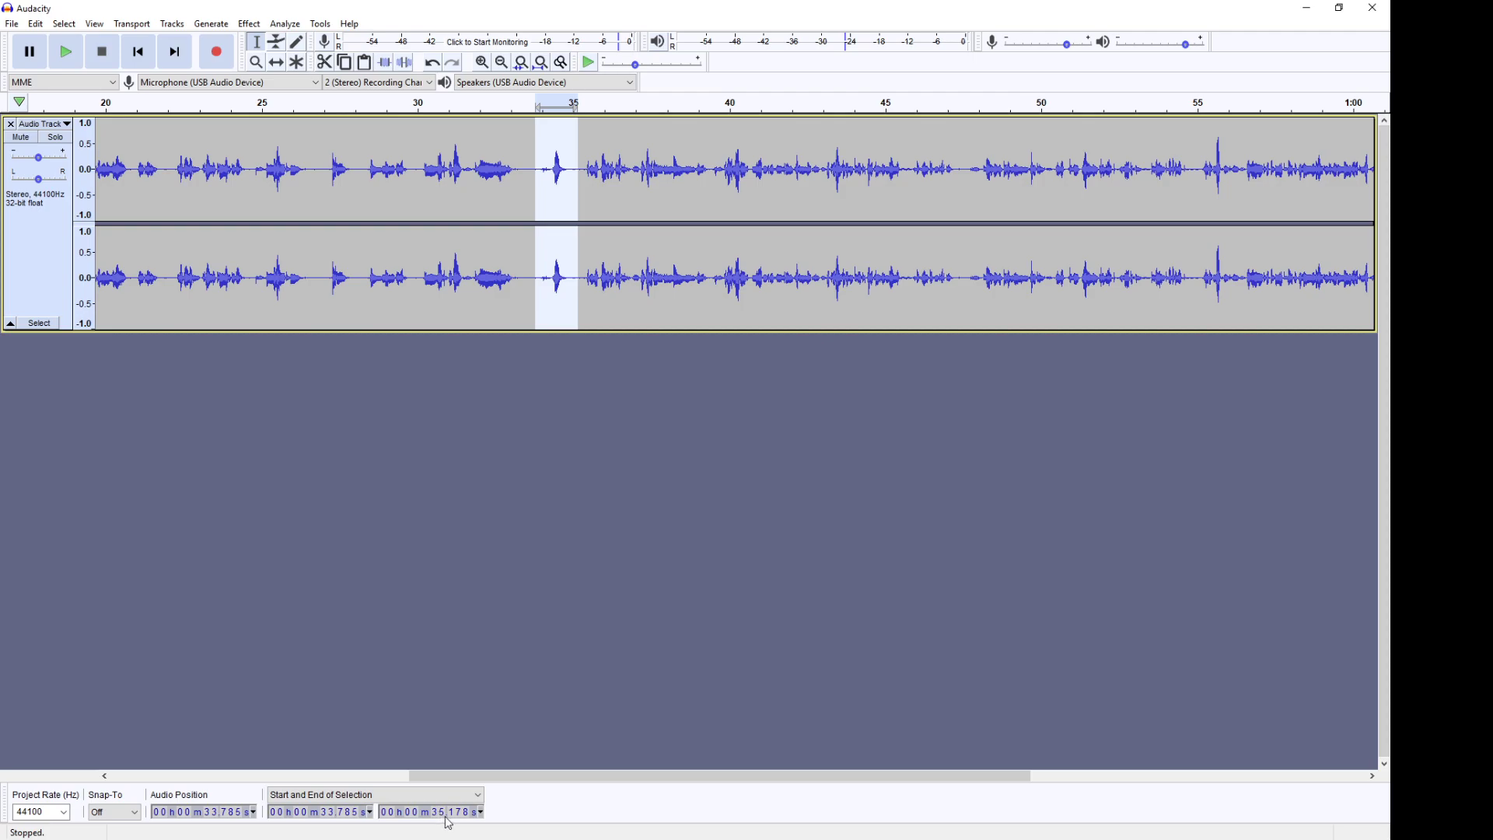
# Step: Choose Start and End of Selection as the selection time display format
pyautogui.click(479, 795)
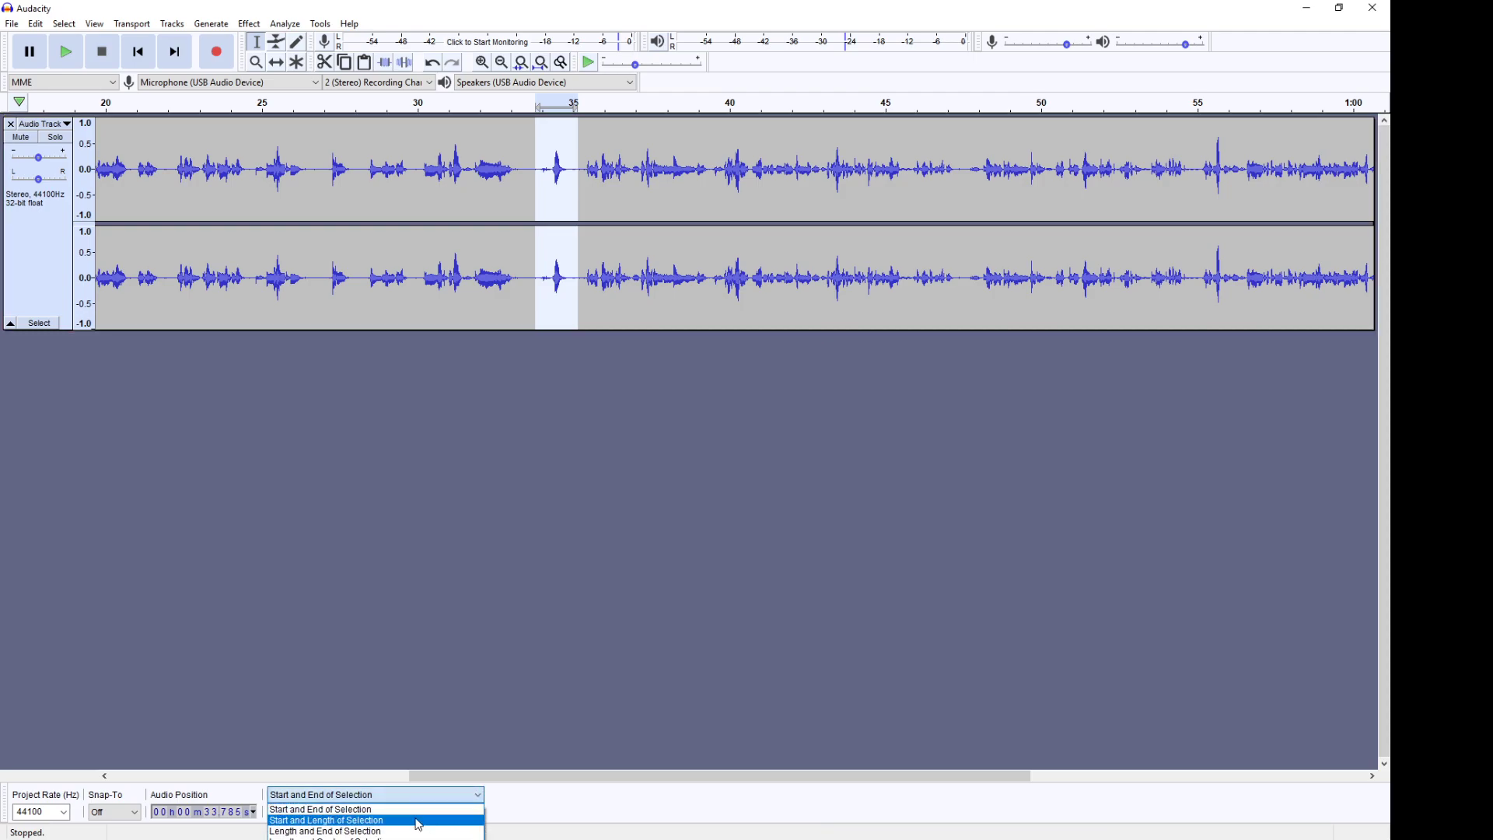
pyautogui.click(369, 812)
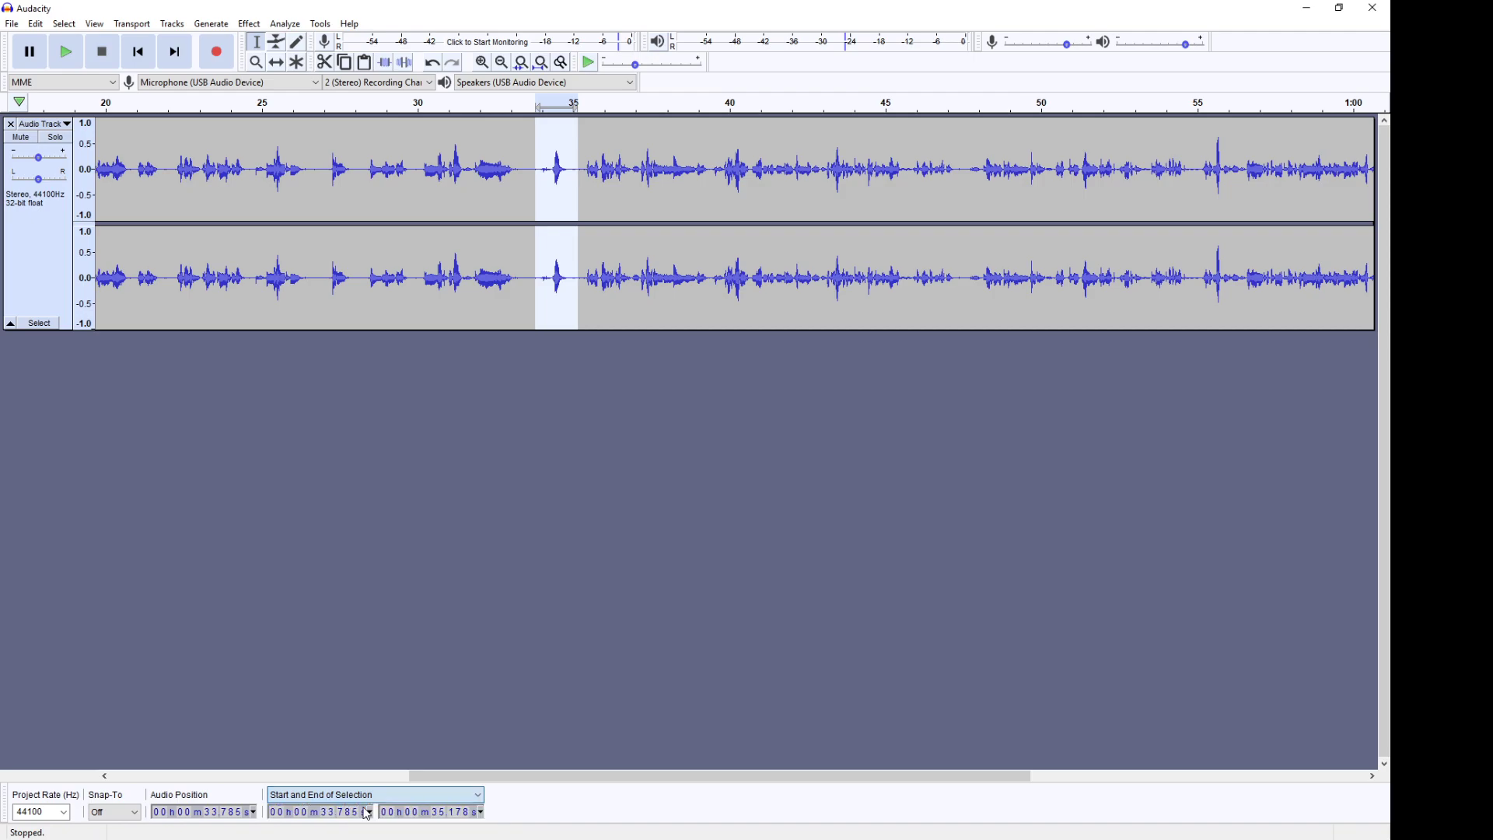